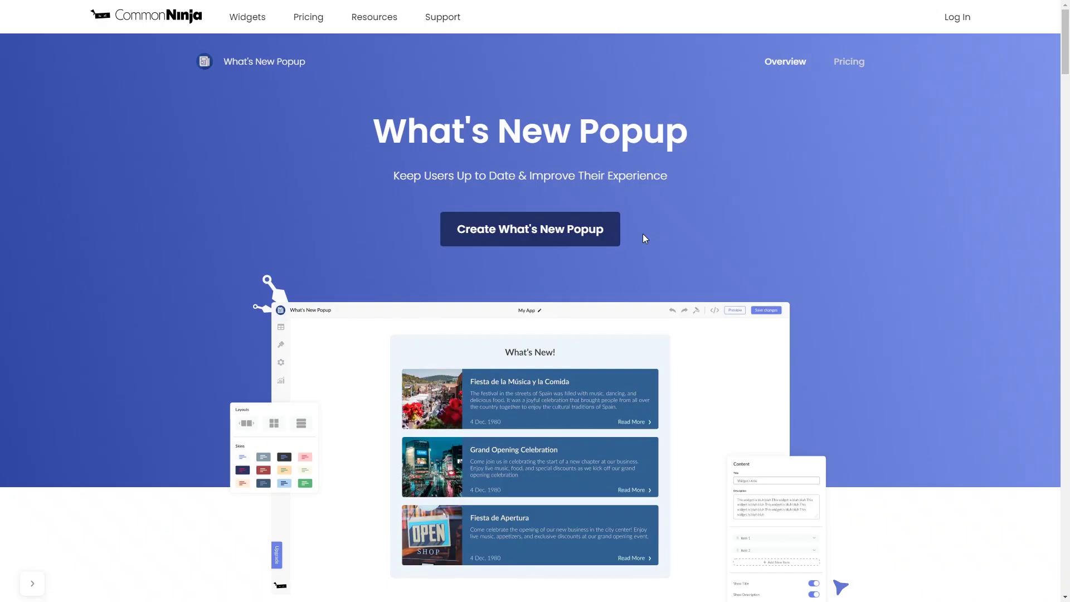
# Create a new What's New popup and glance at the first update's details.
pyautogui.click(610, 242)
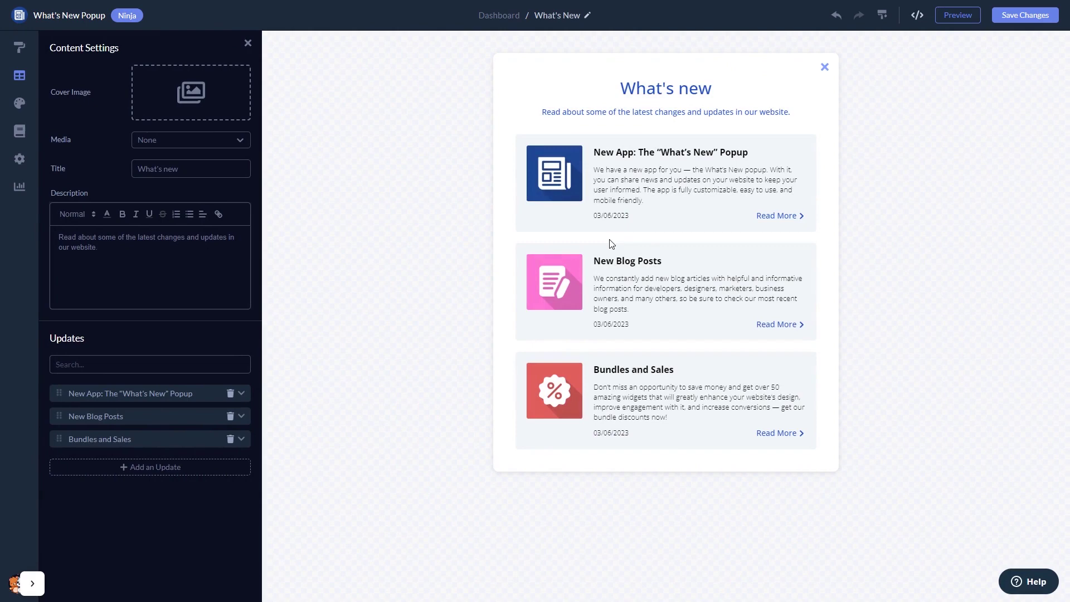
pyautogui.click(193, 394)
pyautogui.click(193, 398)
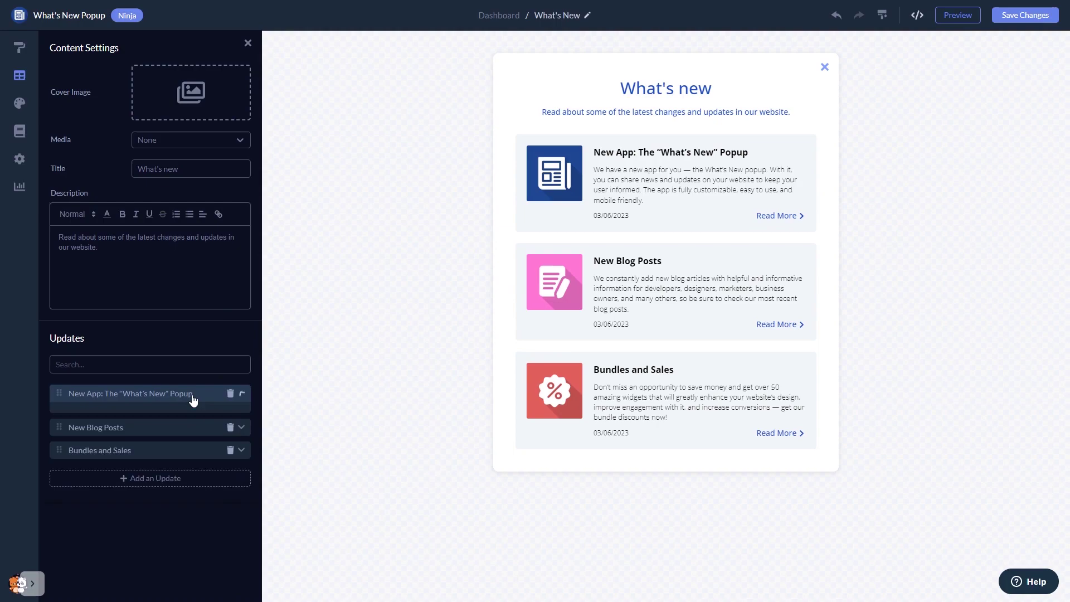
# Set the cover image to the Unsplash photo of hands typing on a laptop.
pyautogui.click(210, 106)
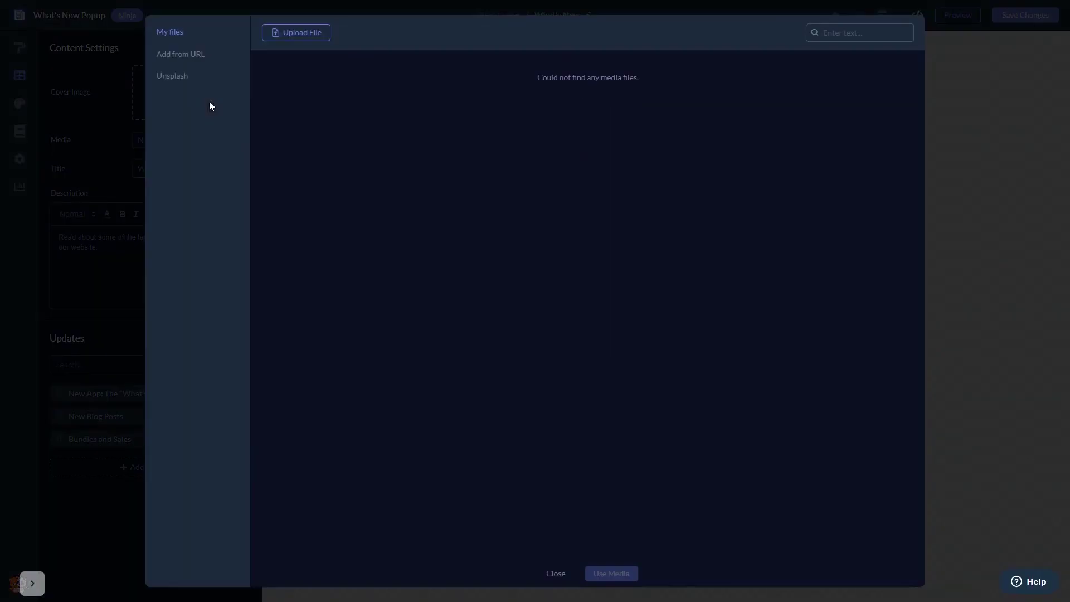
pyautogui.click(186, 82)
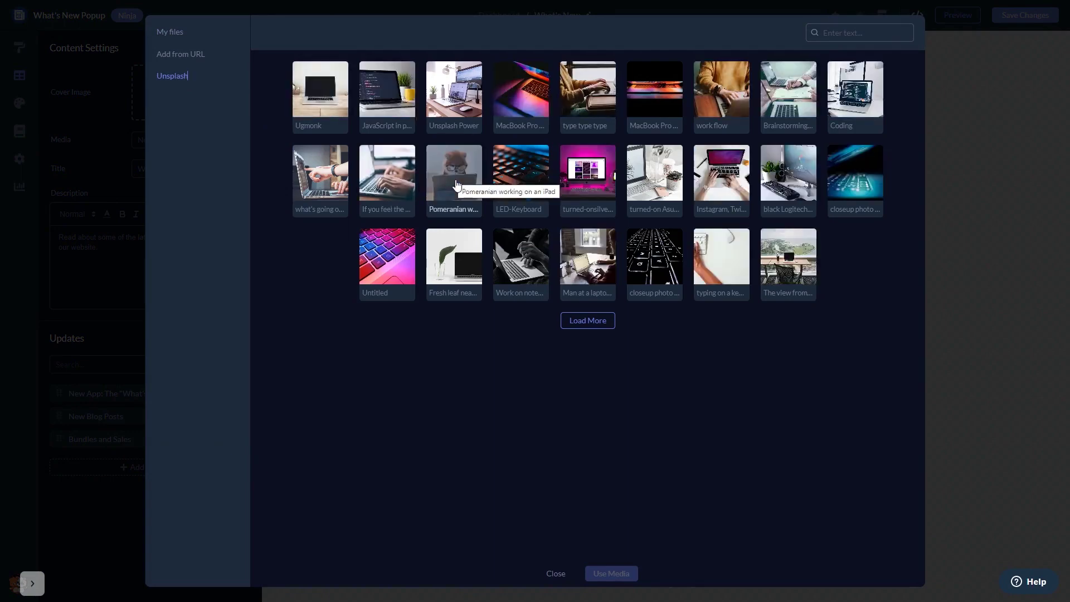
pyautogui.click(387, 174)
pyautogui.click(612, 573)
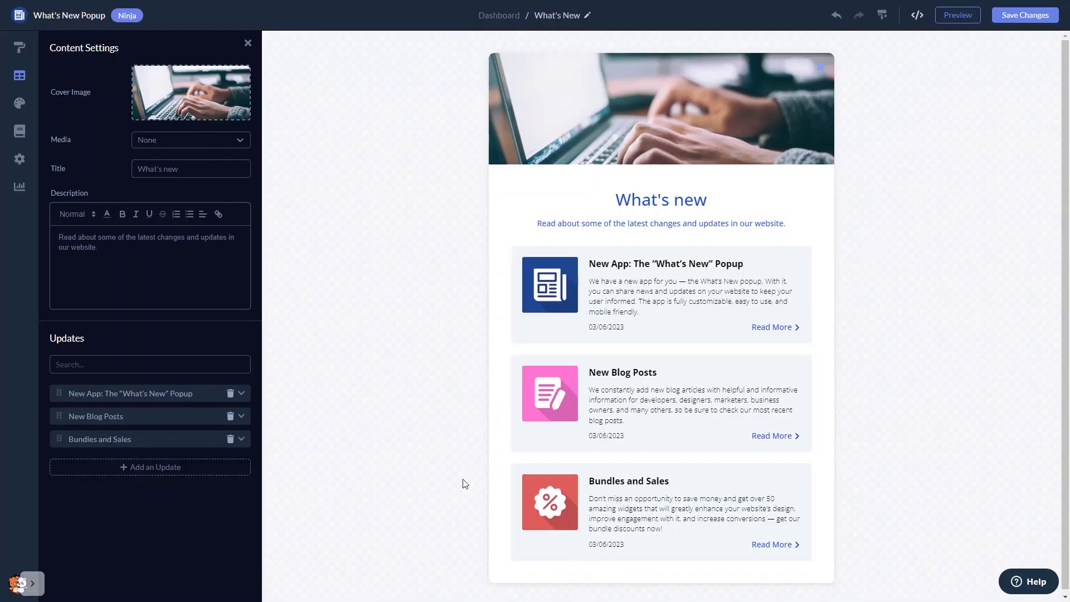
# Compare the popup layouts and choose the one with the cover image at the bottom.
pyautogui.click(20, 48)
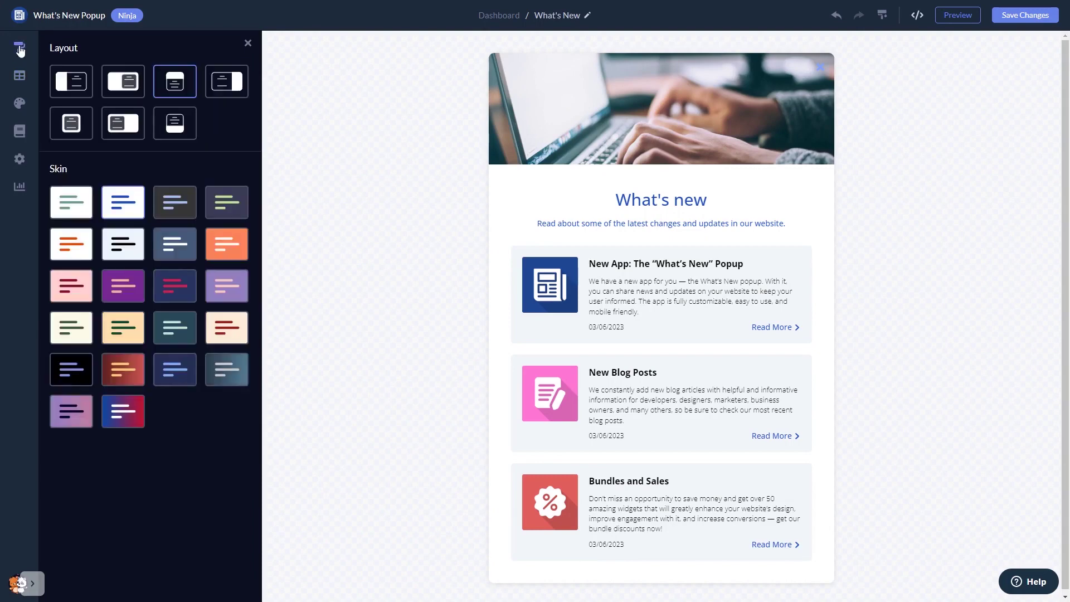
pyautogui.click(67, 80)
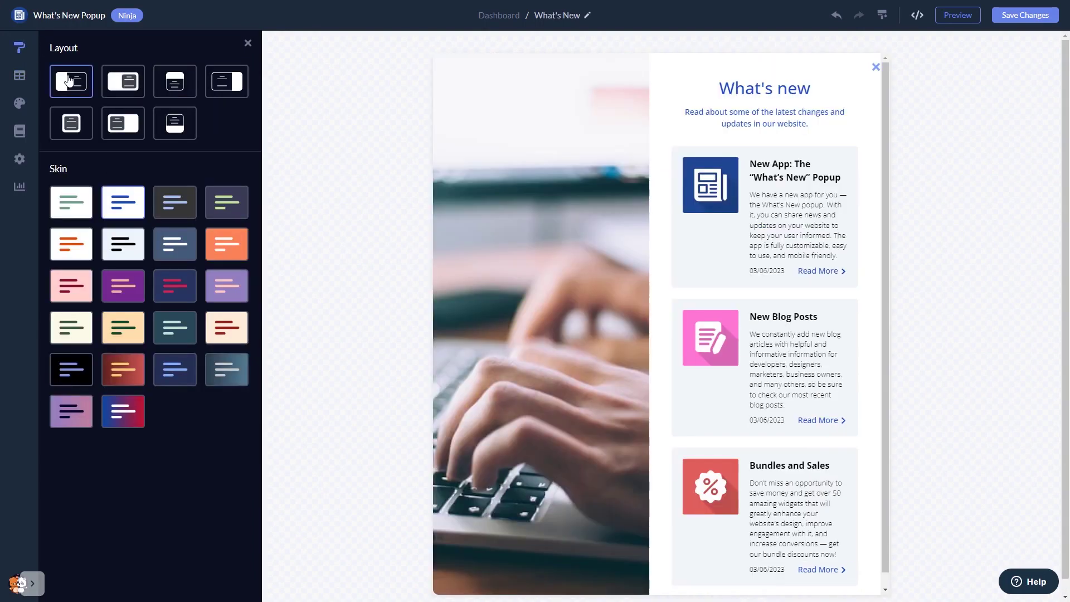
pyautogui.click(121, 81)
pyautogui.click(175, 83)
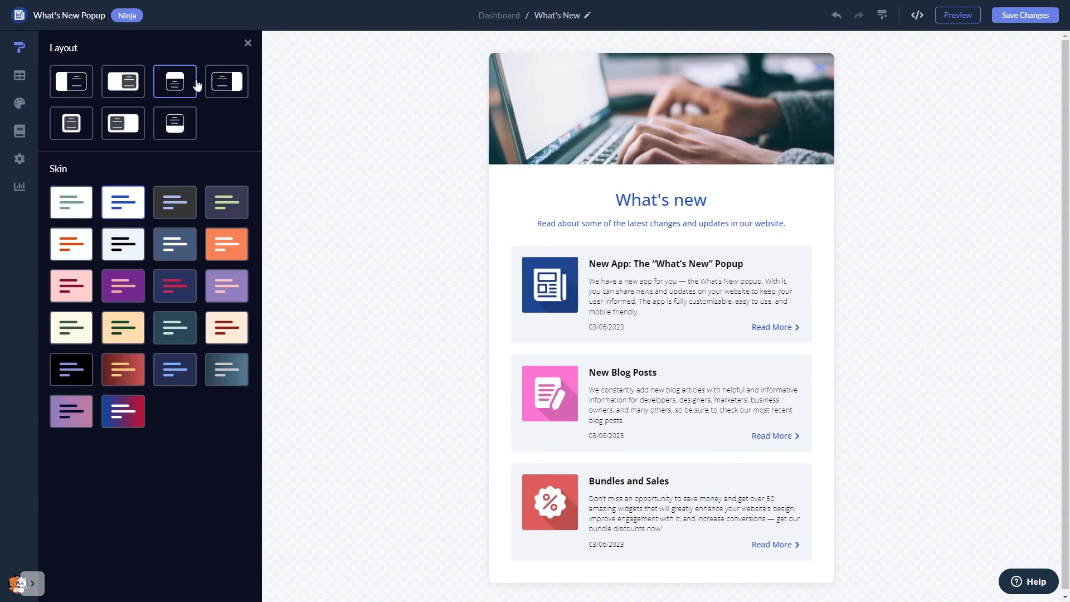
pyautogui.click(220, 84)
pyautogui.click(187, 134)
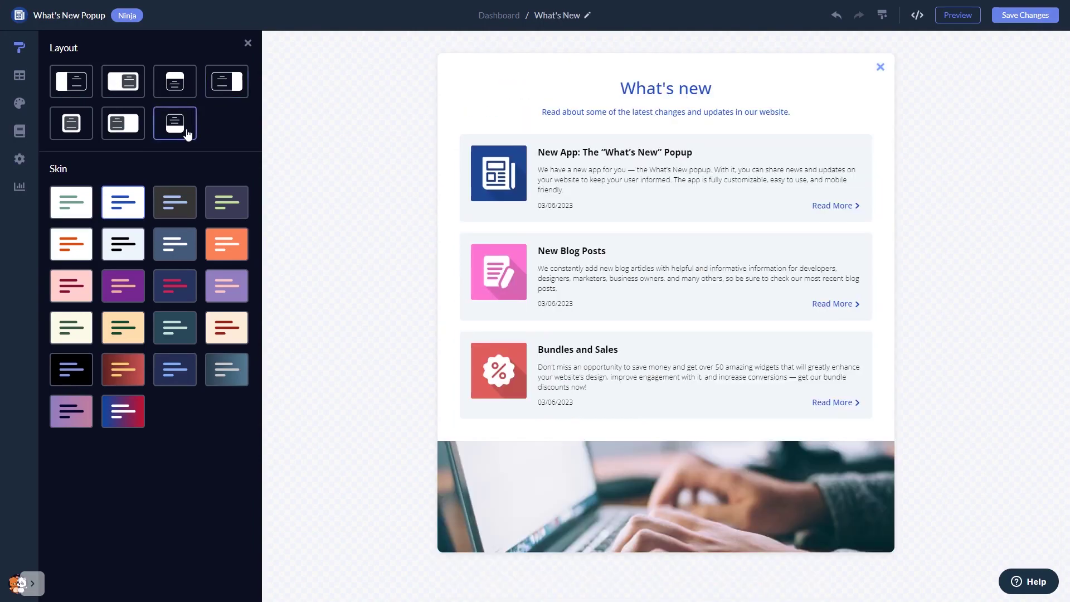
# Preview the dark, slate blue, orange and lavender skins, then apply the dark navy skin.
pyautogui.click(220, 208)
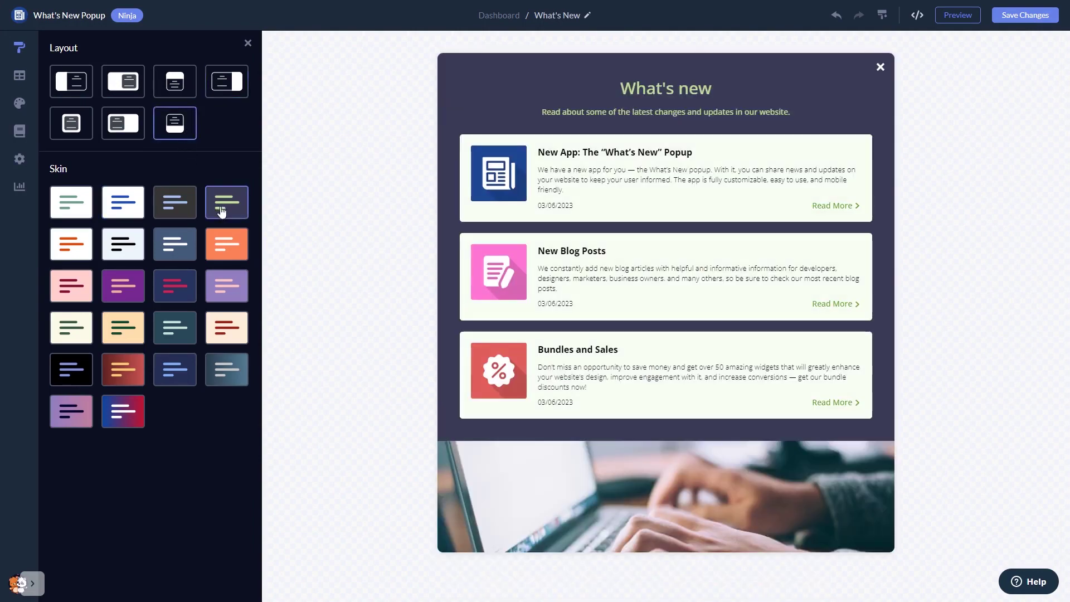
pyautogui.click(184, 245)
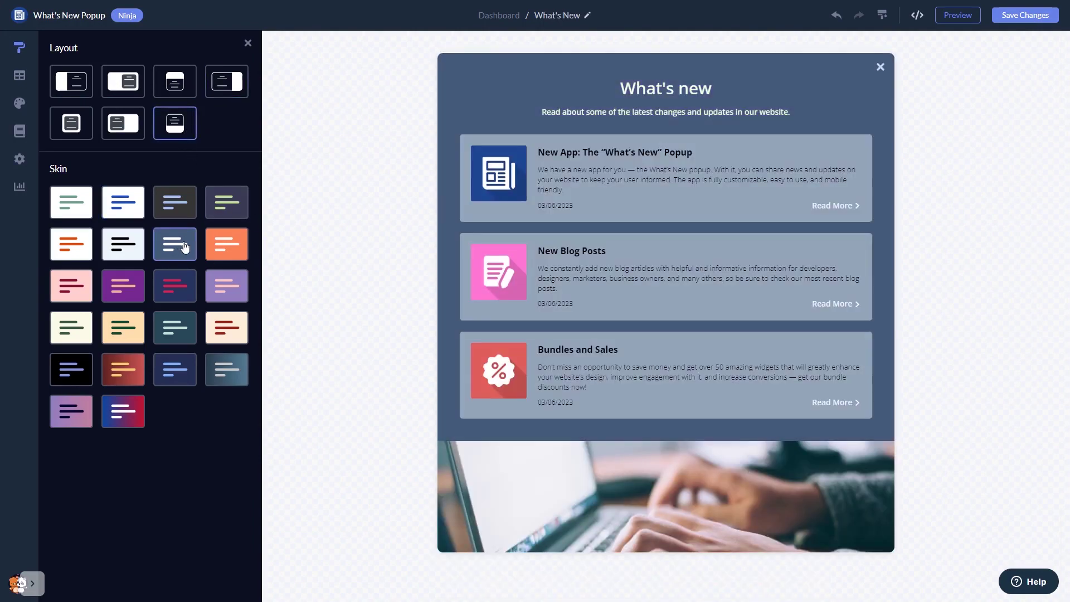
pyautogui.click(220, 251)
pyautogui.click(218, 289)
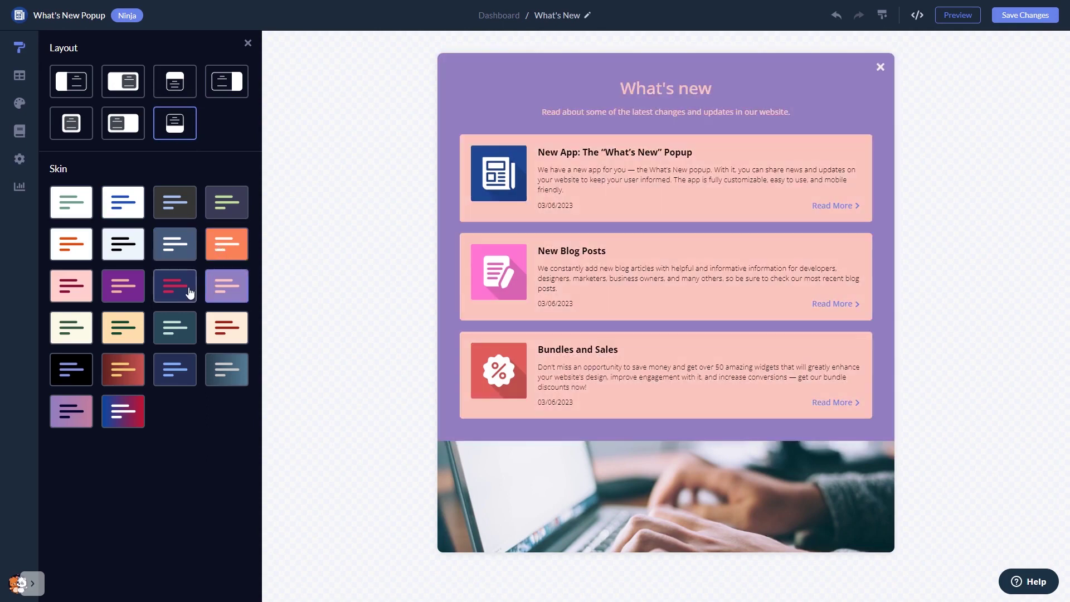
pyautogui.click(190, 292)
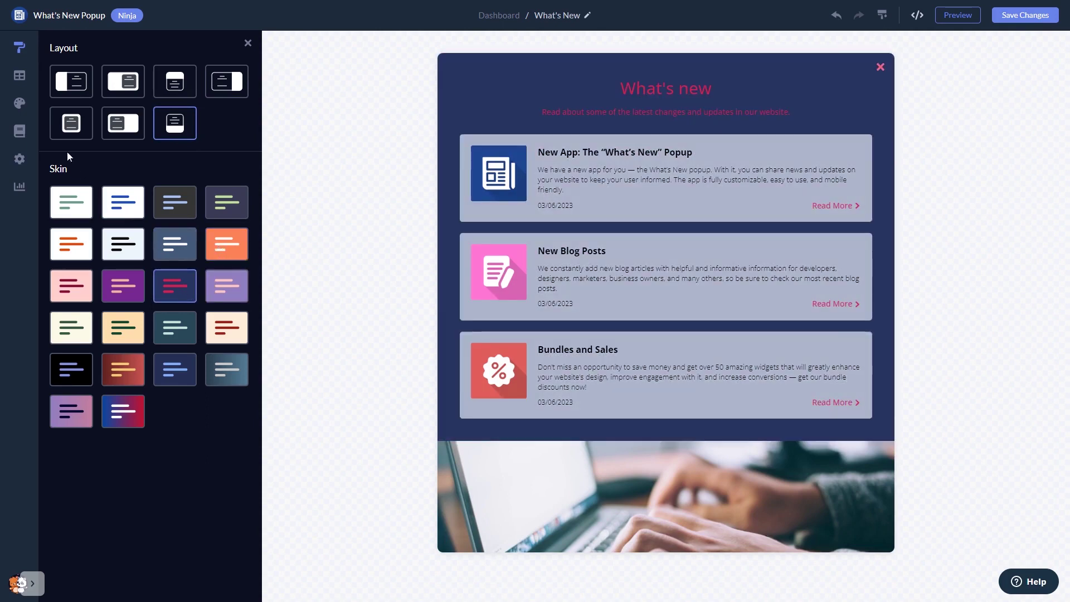
# Review the Design, Triggers and Settings panels, ending on the element visibility toggles.
pyautogui.click(20, 103)
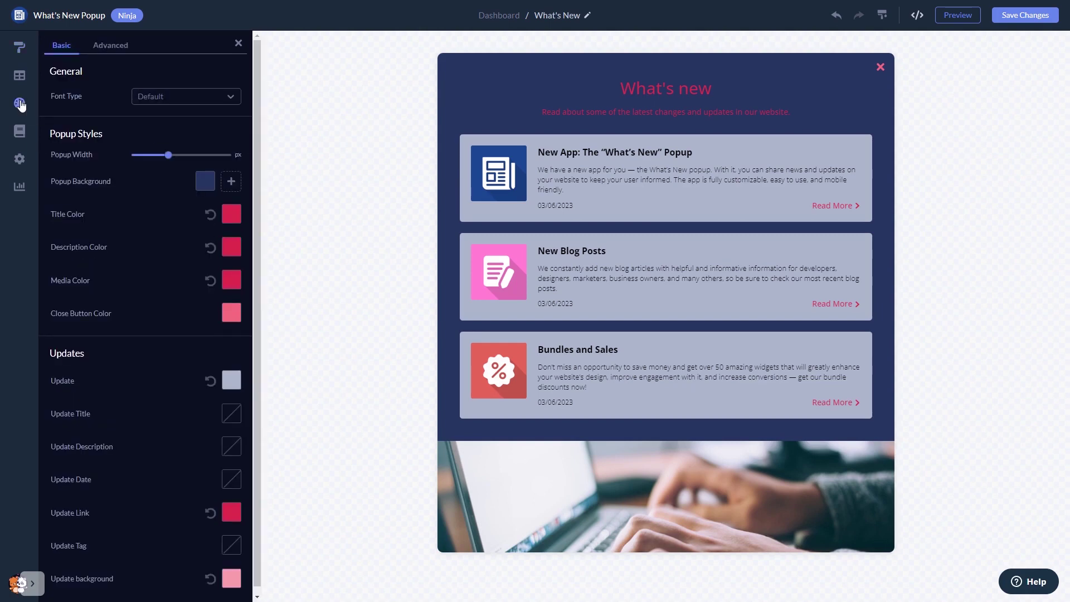
pyautogui.click(24, 135)
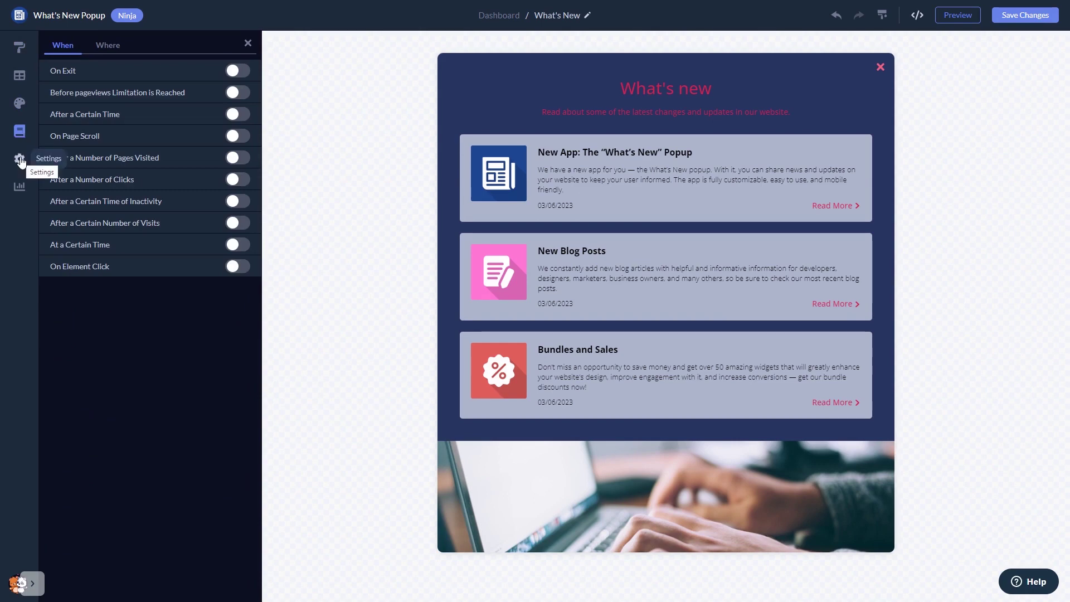
pyautogui.click(20, 160)
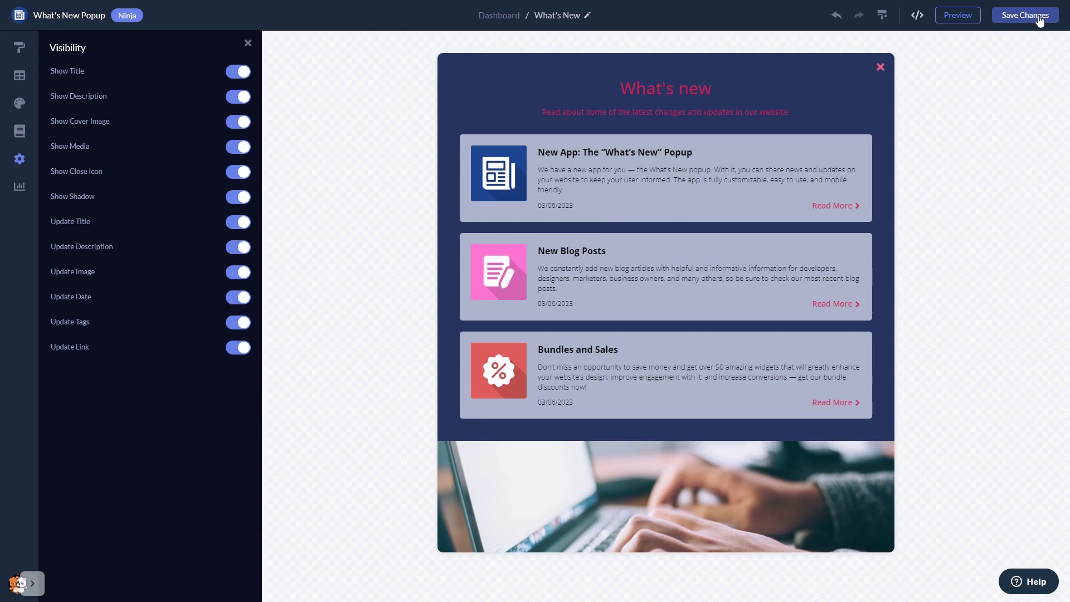
# Save the popup, then copy My Widget's installation code via Add to site on the dashboard.
pyautogui.click(1039, 19)
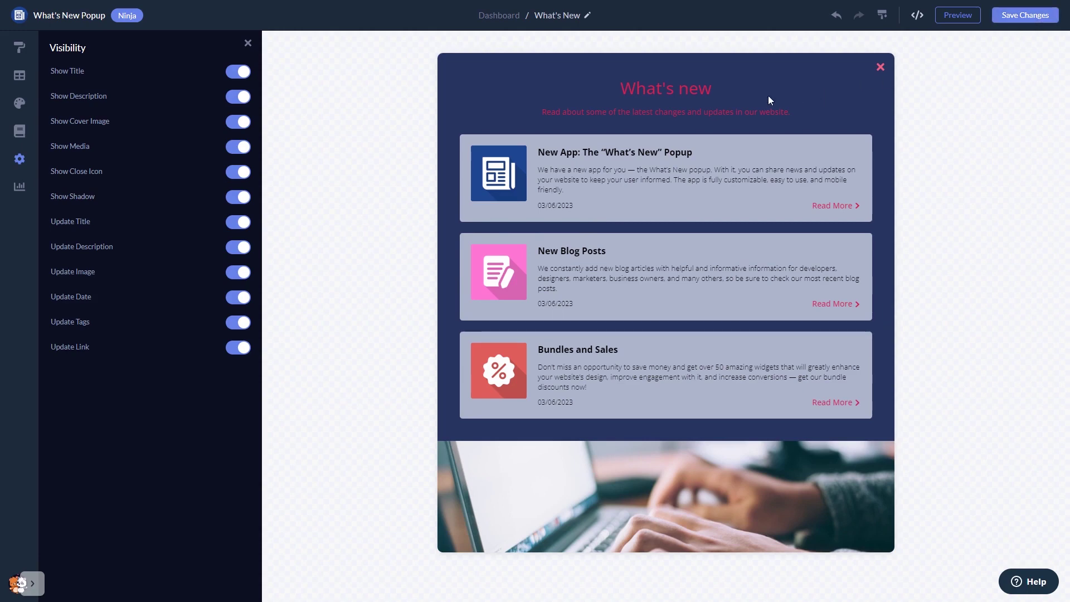
pyautogui.click(498, 17)
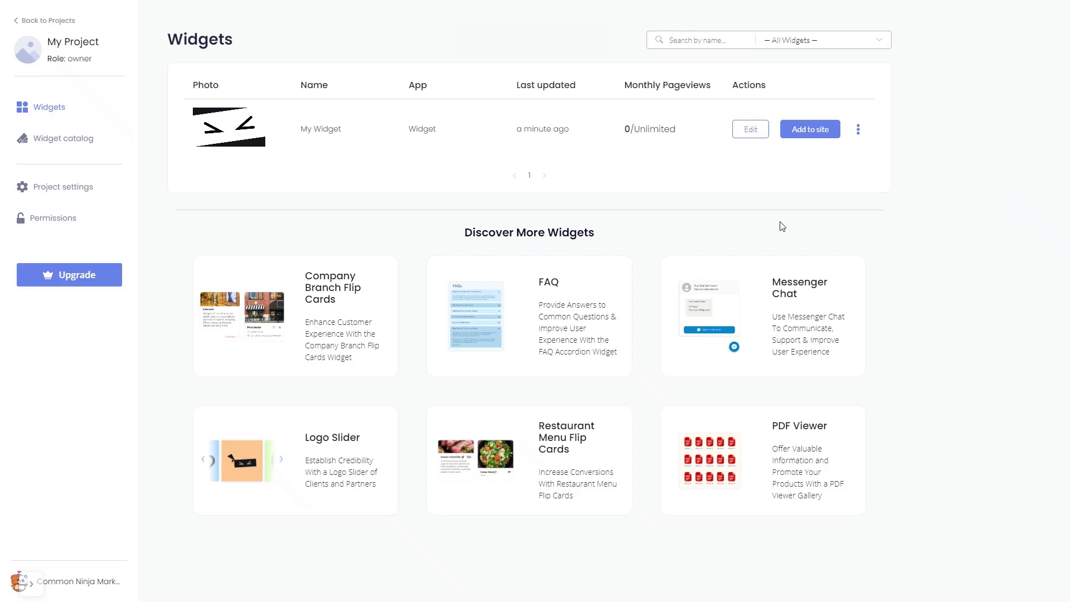
pyautogui.click(814, 131)
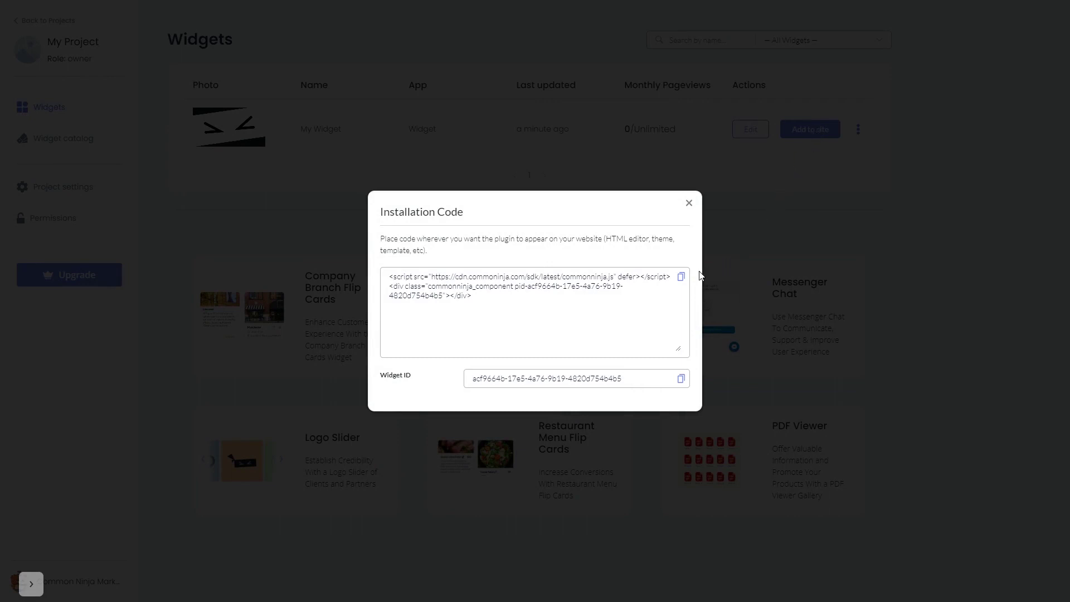
pyautogui.click(682, 278)
pyautogui.click(682, 278)
# Close the installation code window and show the SnapPages Home page editor in full screen.
pyautogui.click(690, 204)
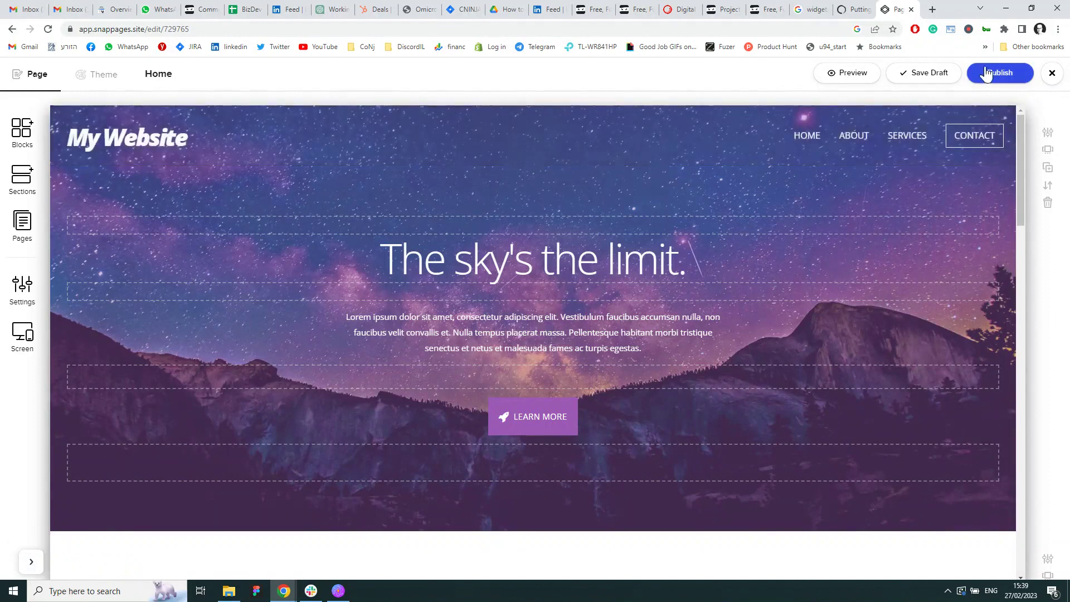
pyautogui.click(1058, 29)
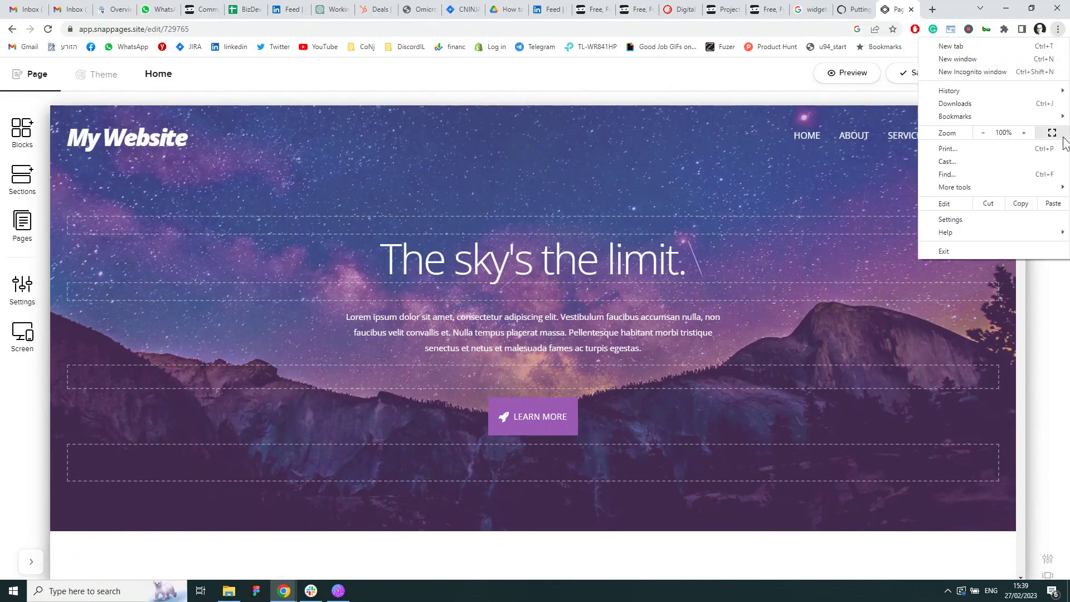
pyautogui.click(1052, 135)
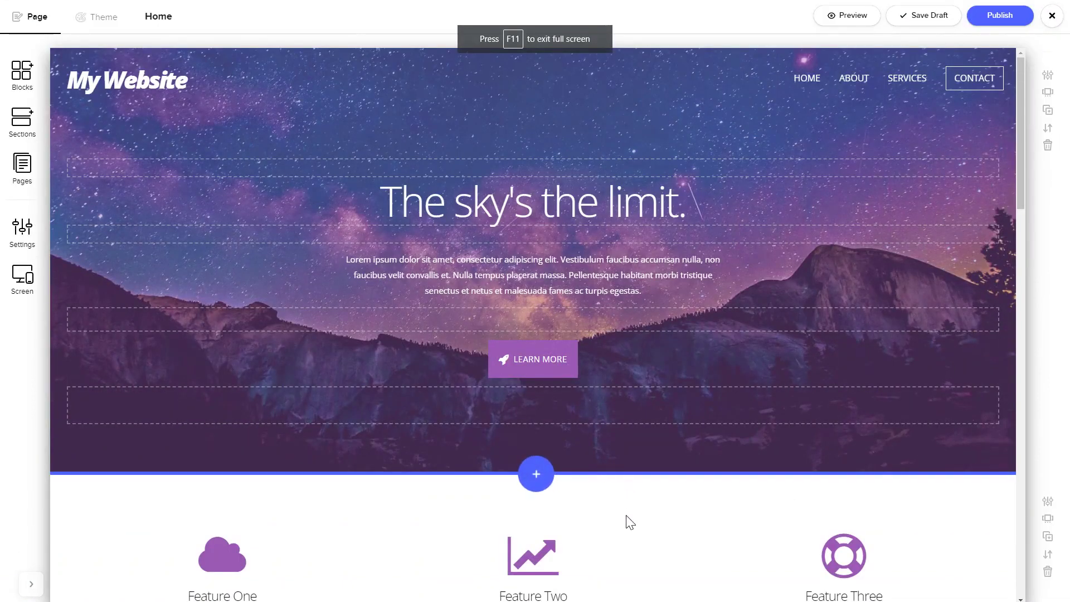
pyautogui.moveTo(412, 531)
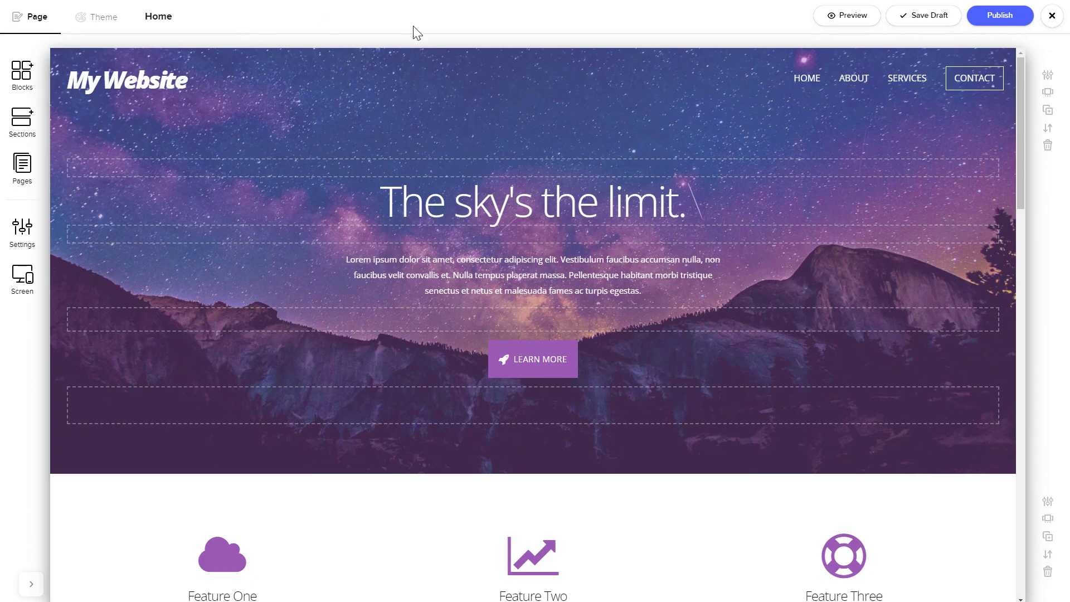
# Drop a Code block under the hero heading, paste the Common Ninja snippet, and save it.
pyautogui.click(28, 70)
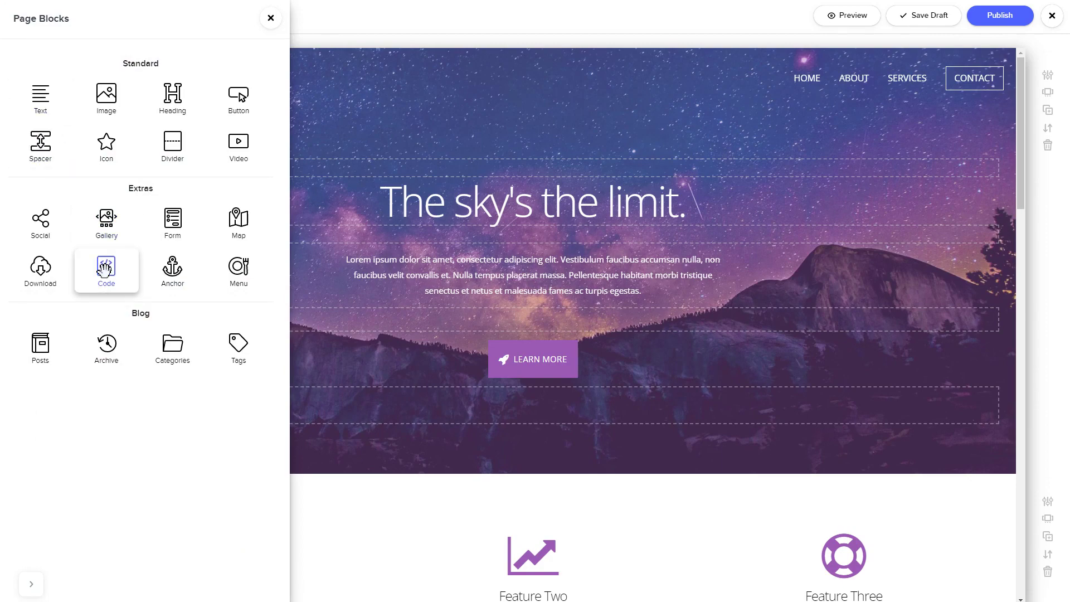
pyautogui.moveTo(104, 270); pyautogui.dragTo(454, 256)
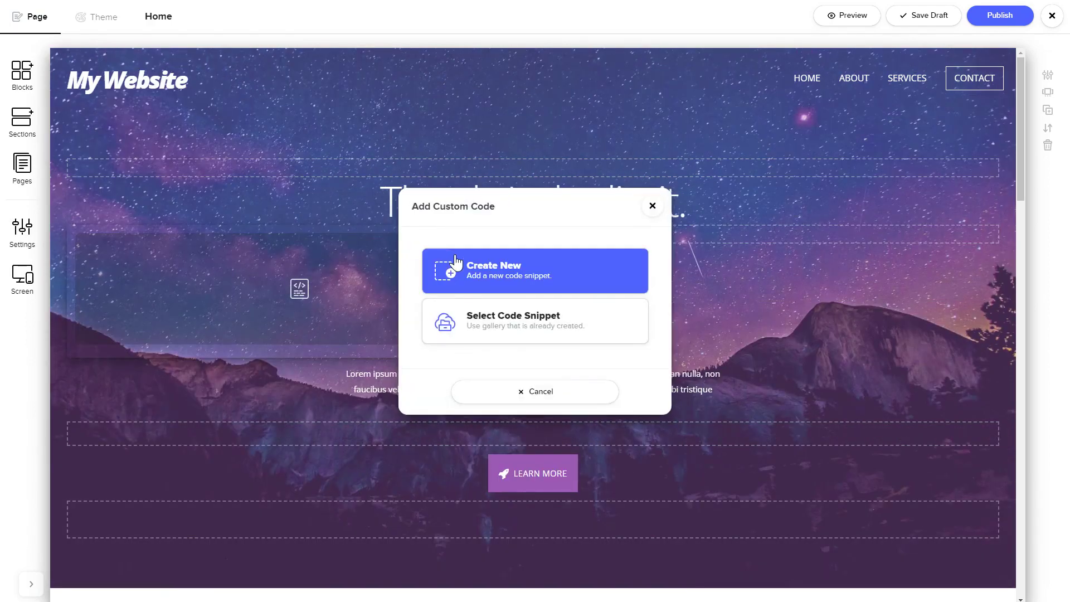
pyautogui.click(456, 262)
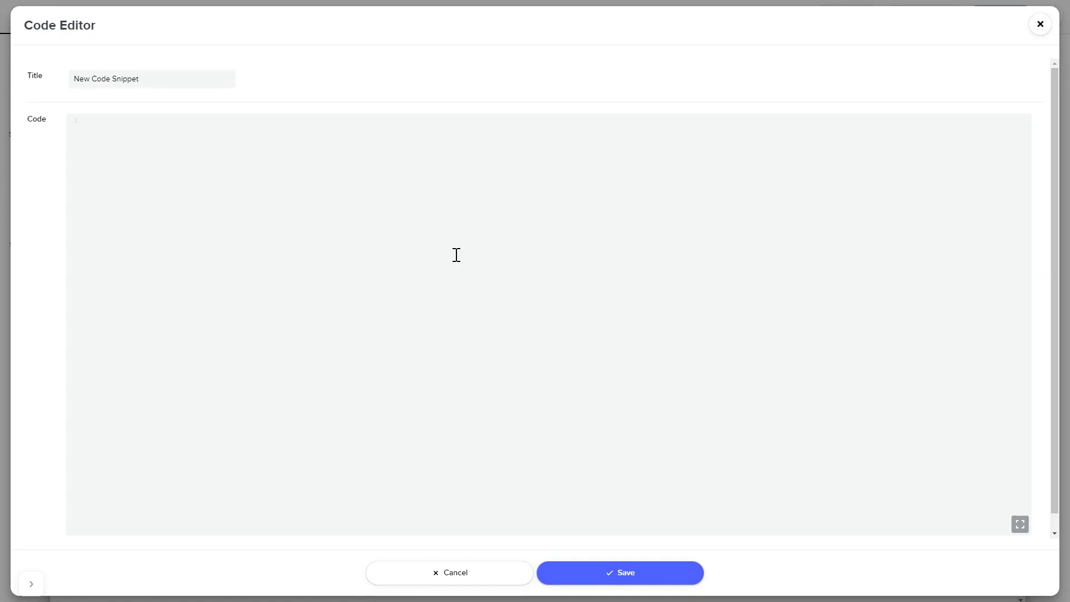
pyautogui.click(280, 136)
pyautogui.hotkey('ctrl', 'v')
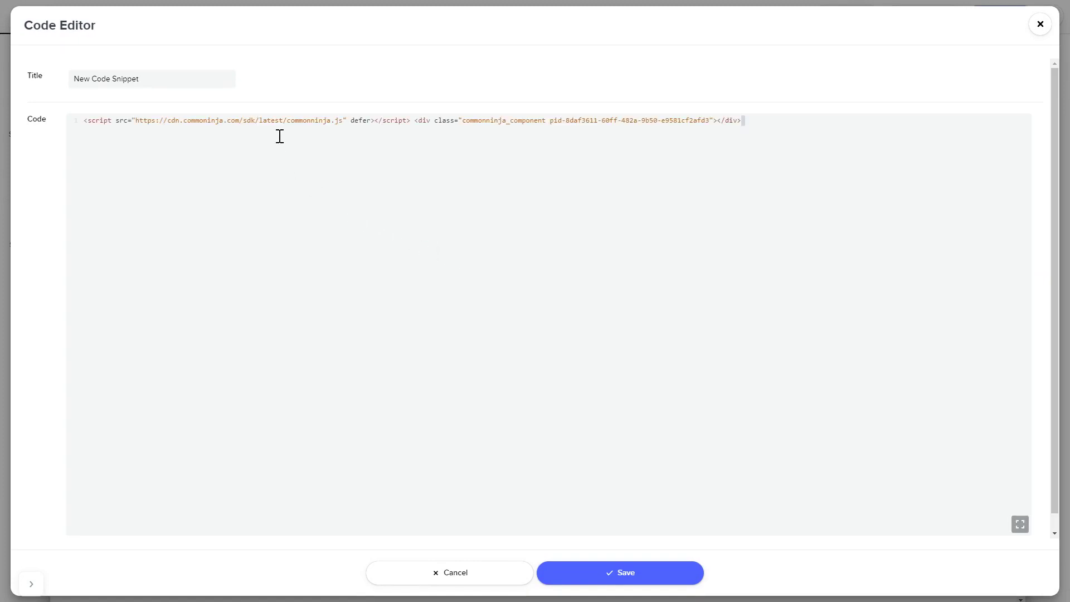
pyautogui.click(583, 573)
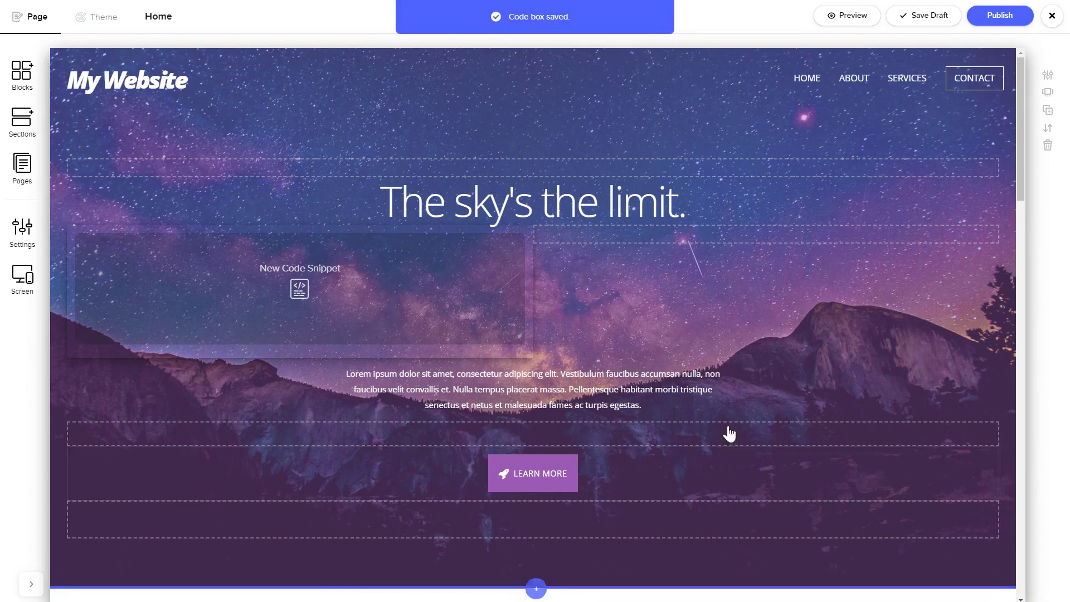
# Save the Home page as a draft, exit the editor, and view the live 'See What's New' popup.
pyautogui.click(948, 16)
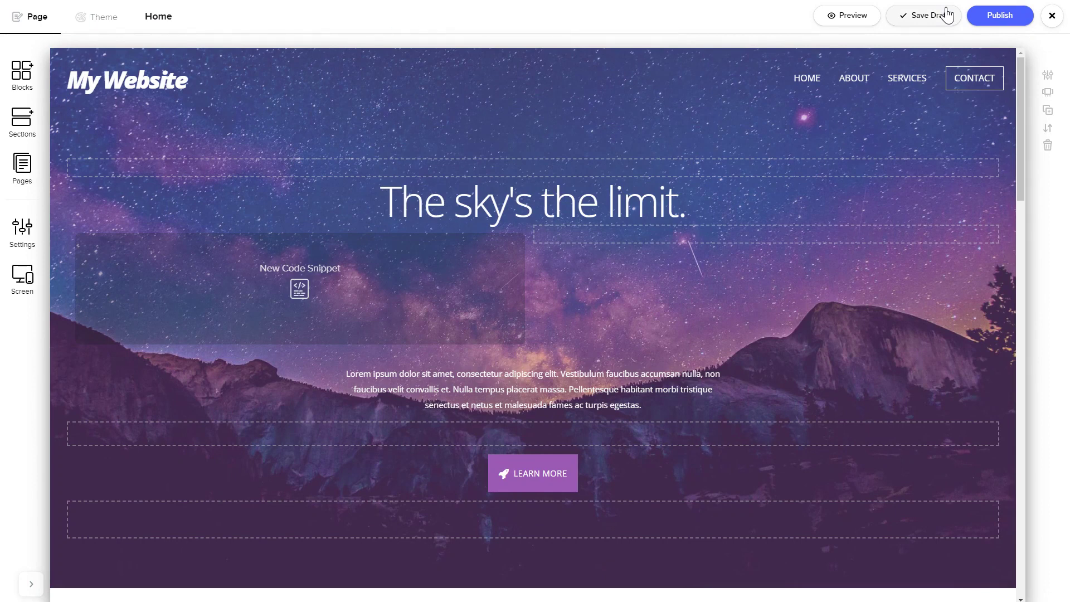
pyautogui.click(1052, 16)
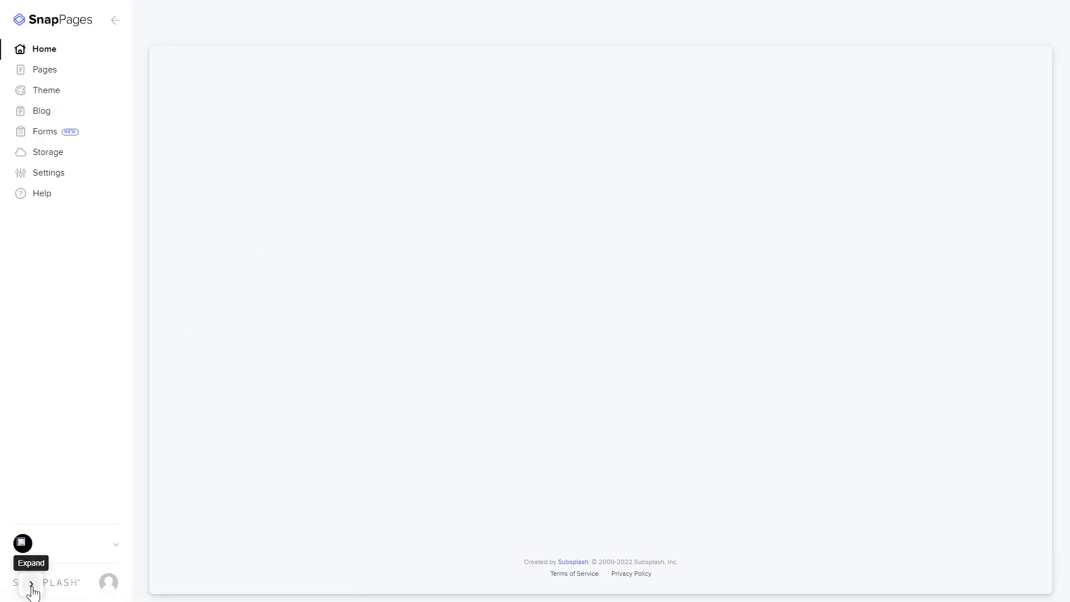
pyautogui.click(31, 583)
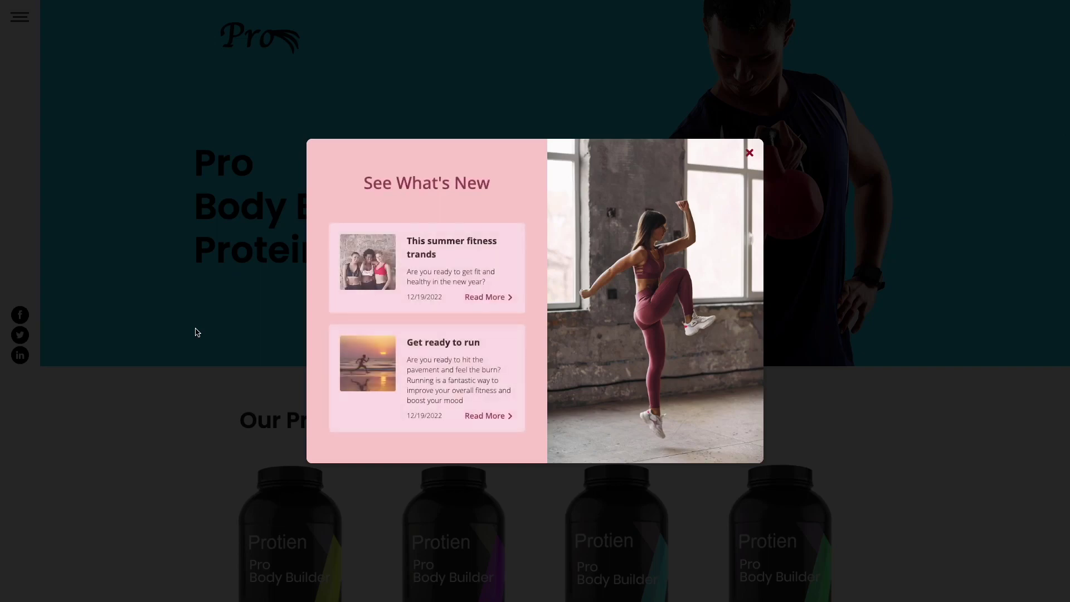